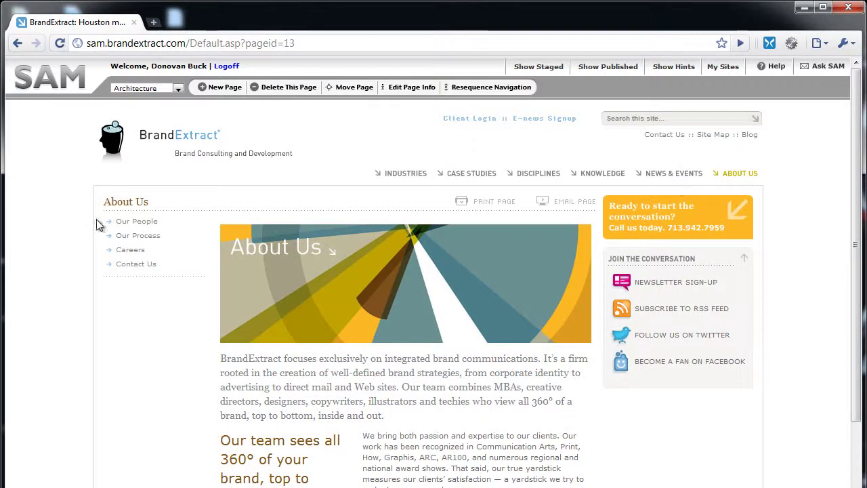
# Browse About Us > Our People to the Director of Technology's biography page.
pyautogui.click(135, 225)
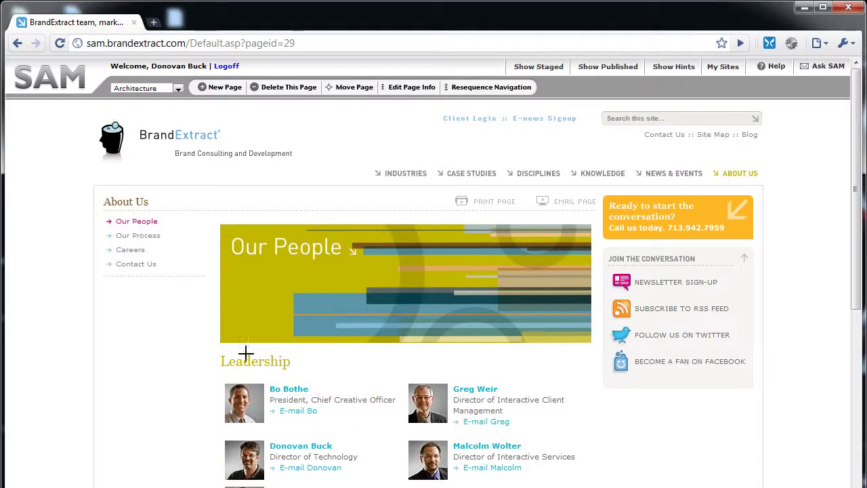
pyautogui.click(312, 449)
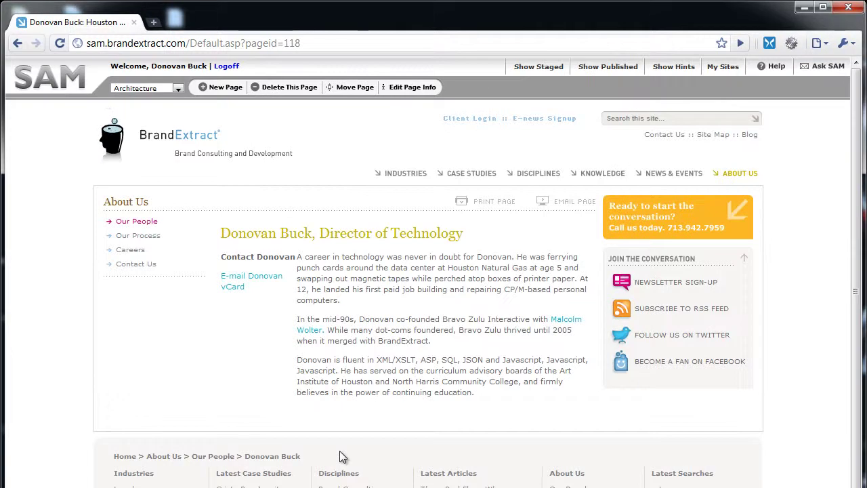
# Switch the bio page to edit mode and bring the Insert/edit image dialog fully into view.
pyautogui.click(351, 289)
pyautogui.click(356, 296)
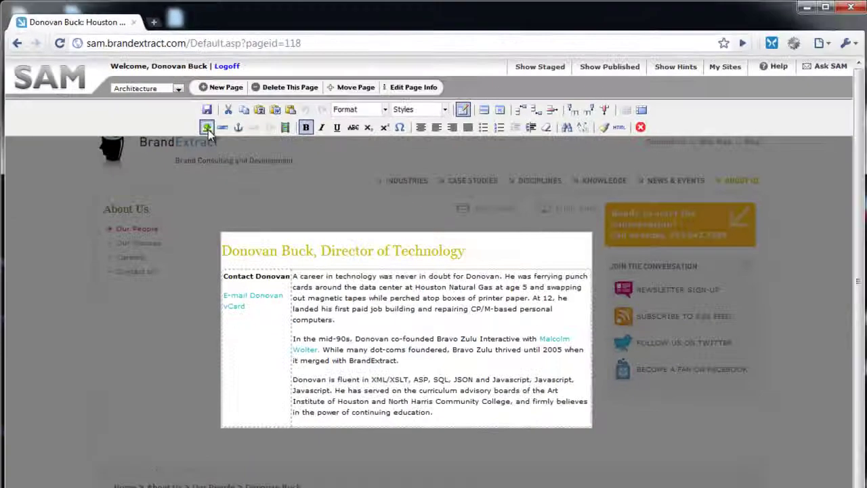
pyautogui.click(412, 264)
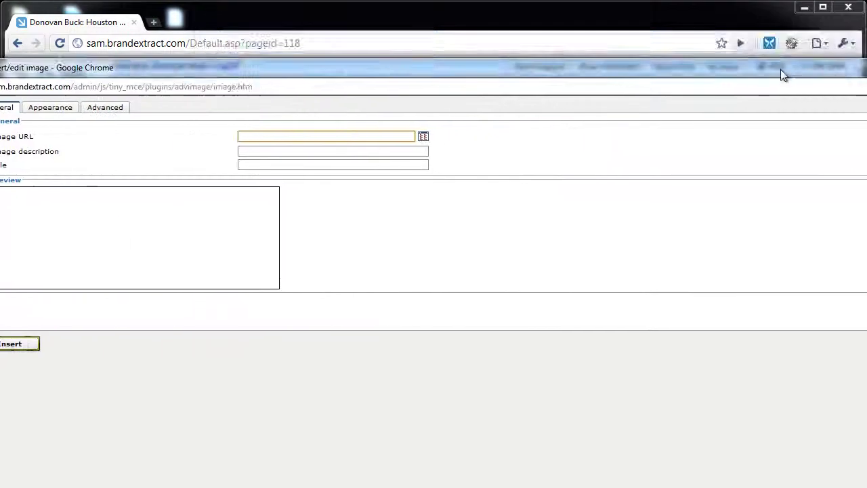
pyautogui.moveTo(780, 69); pyautogui.dragTo(822, 33)
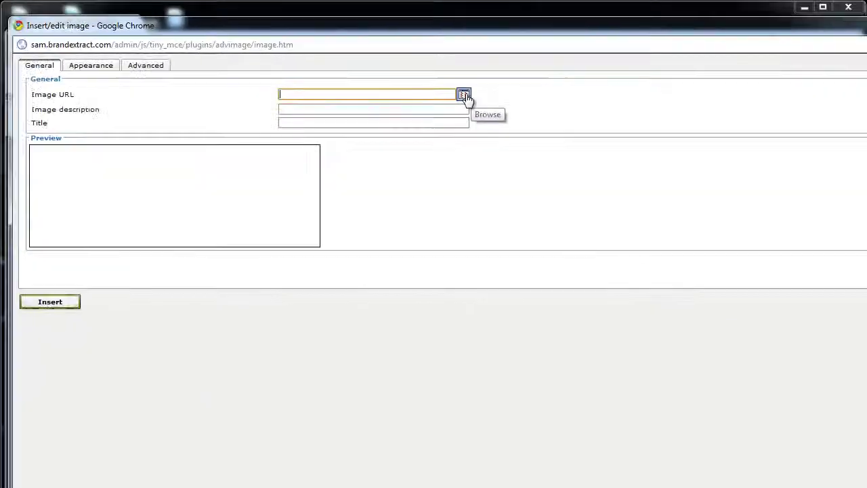
# Pick BE_noimage.gif from the AboutUs/FullHeads folder as the image URL.
pyautogui.click(428, 241)
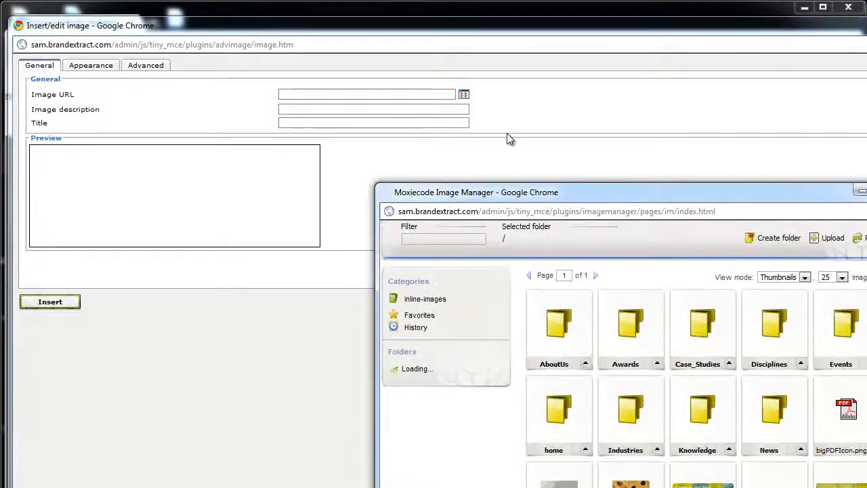
pyautogui.moveTo(546, 202); pyautogui.dragTo(340, 60)
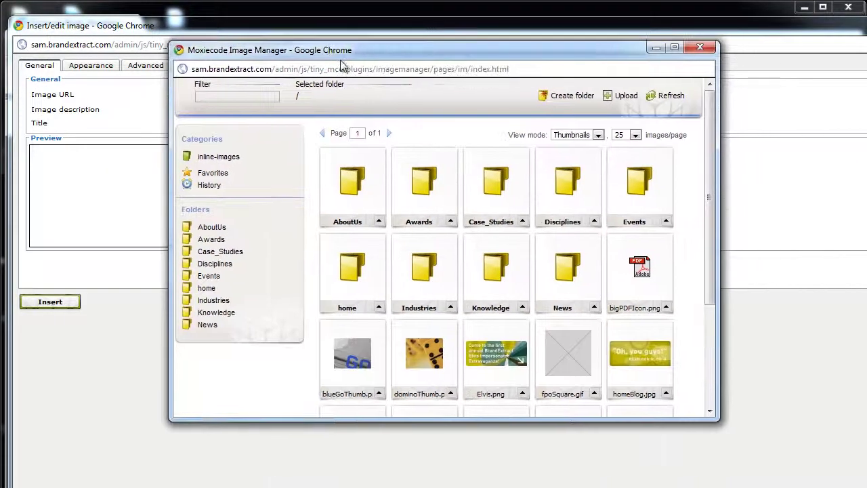
pyautogui.click(351, 178)
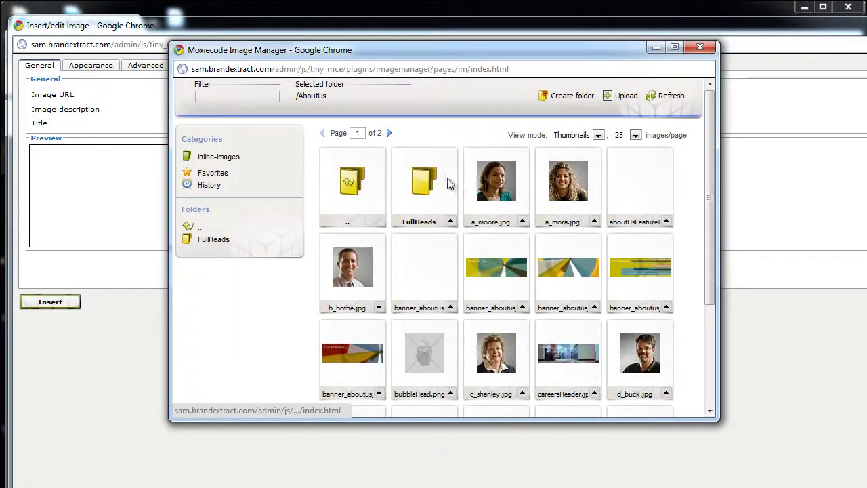
pyautogui.click(424, 179)
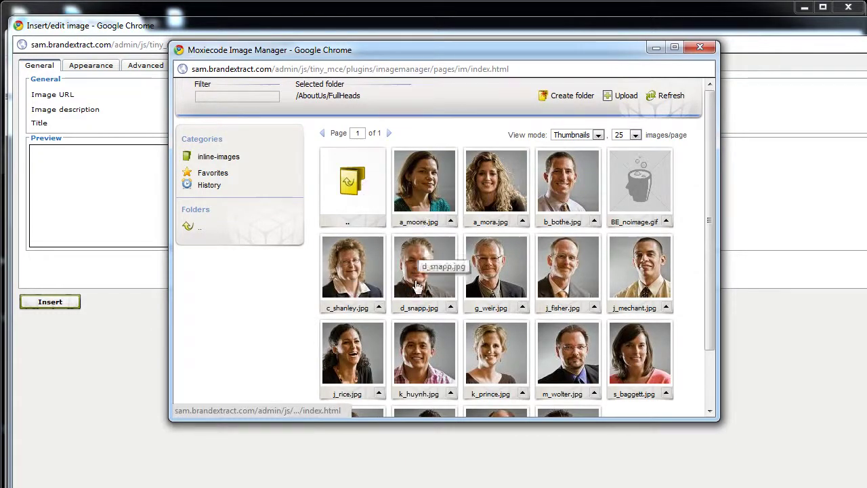
pyautogui.click(636, 193)
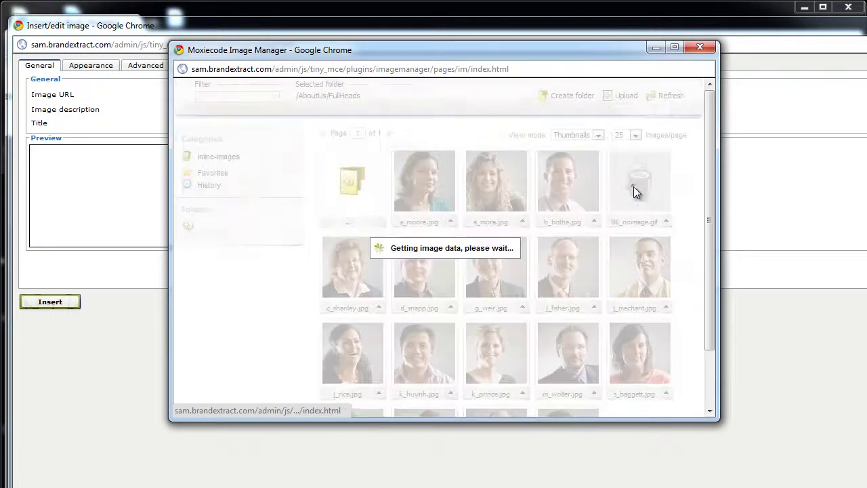
pyautogui.click(329, 112)
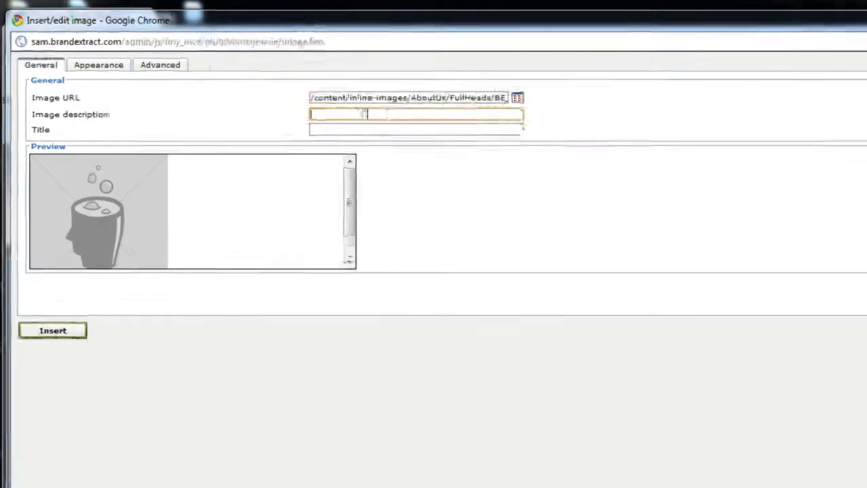
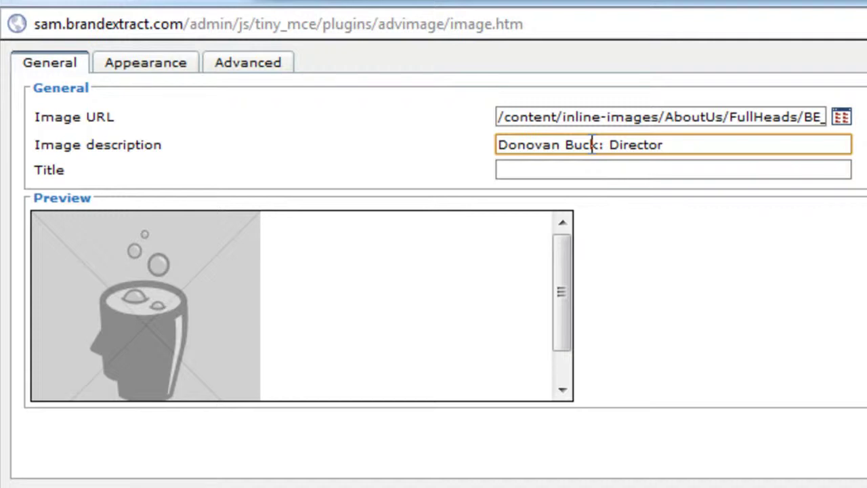
# Describe the image as the person's name followed by ': Director of Technology'.
pyautogui.write('of Technology')
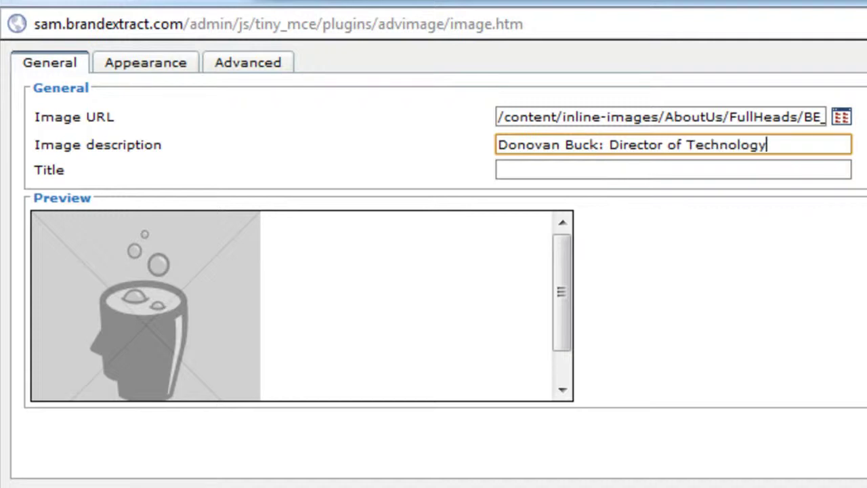
pyautogui.click(137, 68)
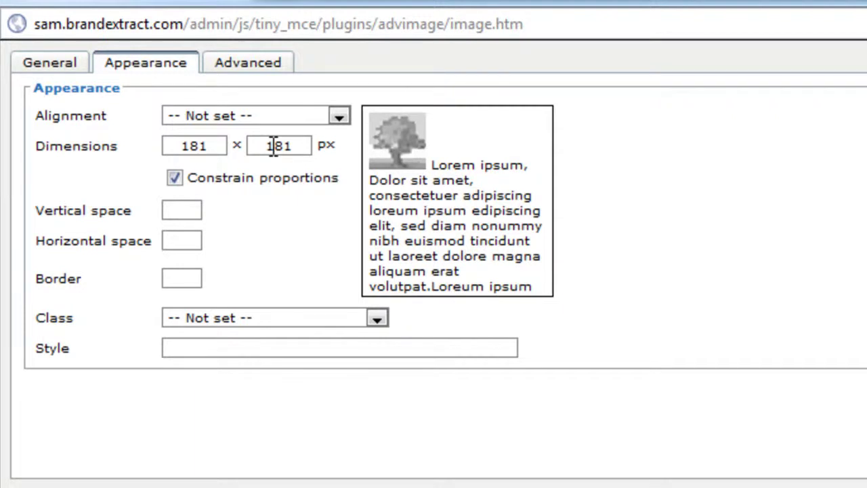
# Enter 'padding-right: 8px;' in the image's Appearance Style field.
pyautogui.click(180, 212)
pyautogui.click(181, 240)
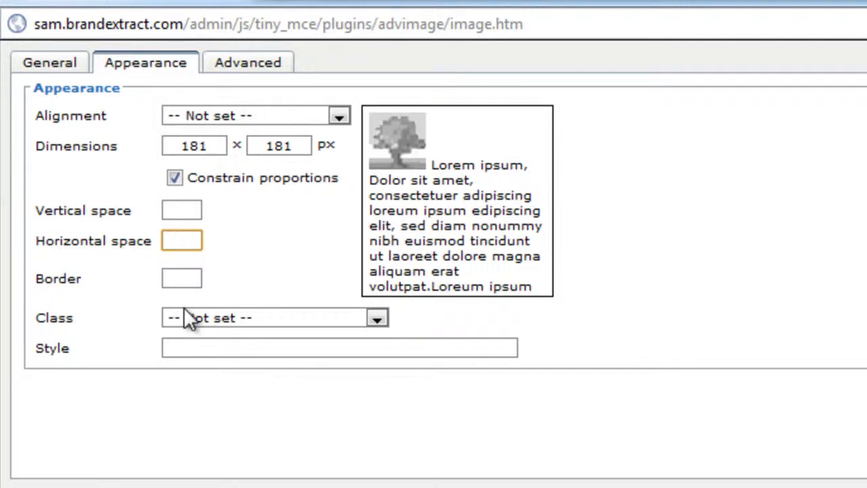
pyautogui.click(193, 344)
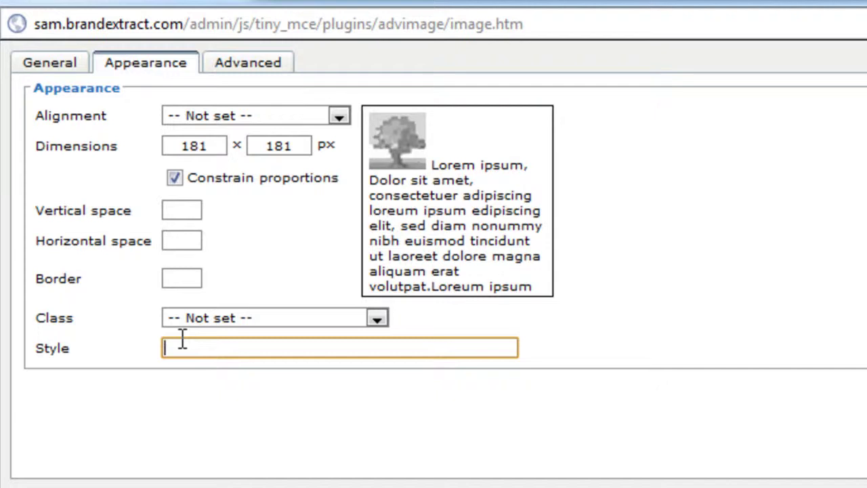
pyautogui.write('padding-right:')
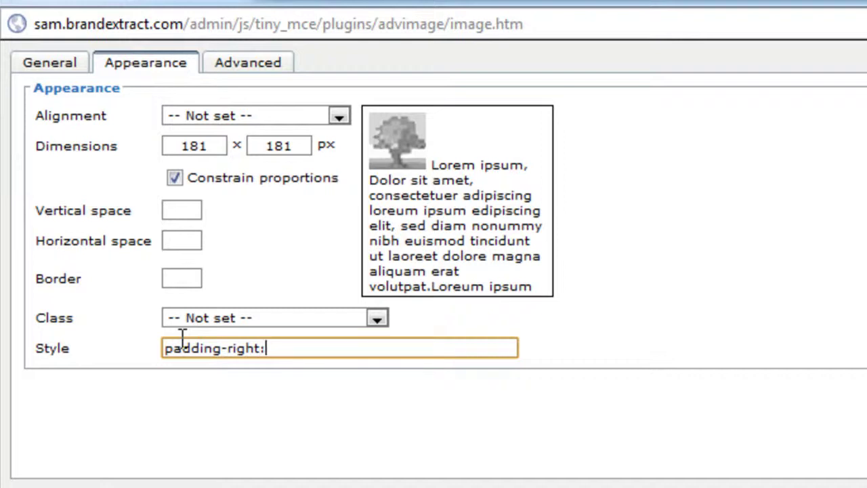
pyautogui.write(' 8px;')
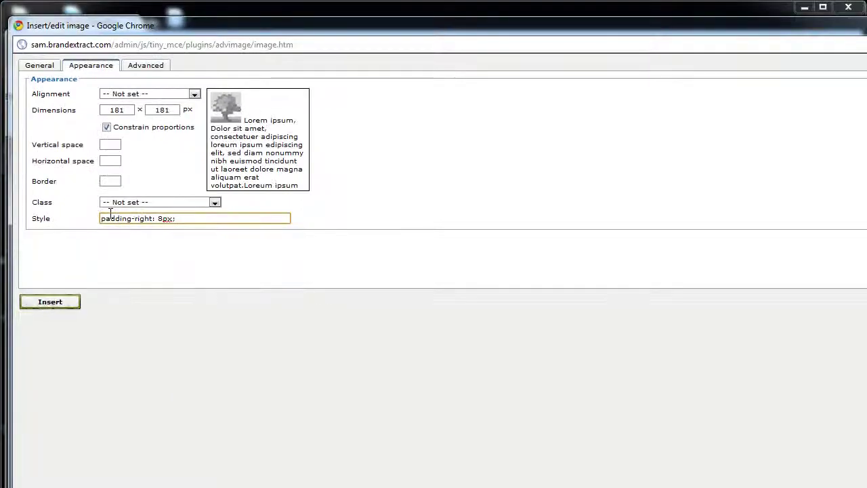
# Insert the padded BE_noimage.gif placeholder and save the bio content.
pyautogui.click(55, 306)
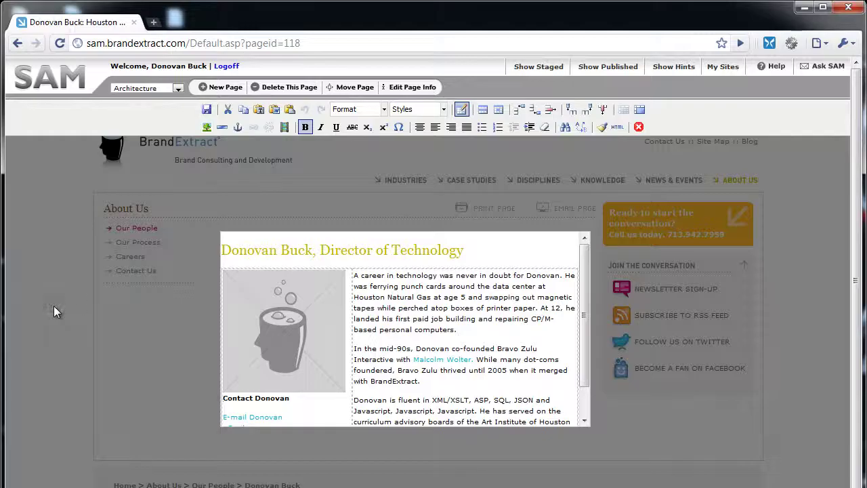
pyautogui.click(207, 109)
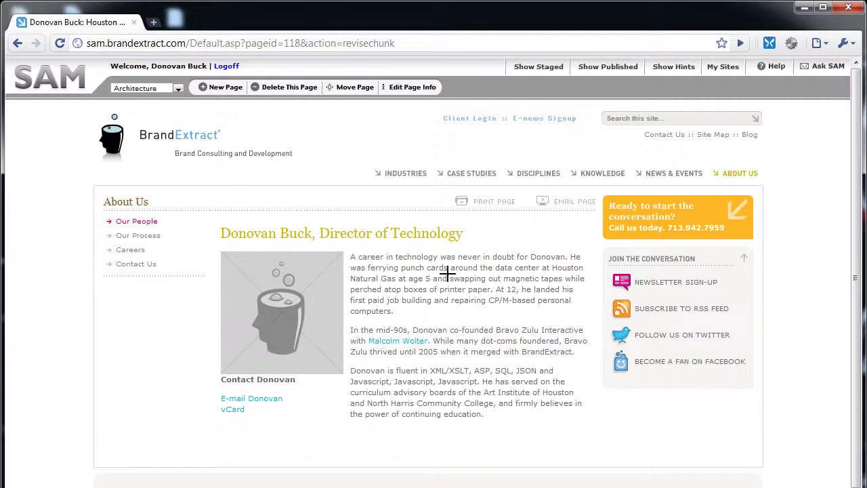
# Reopen the bio content in the editor and select the placeholder image.
pyautogui.click(425, 271)
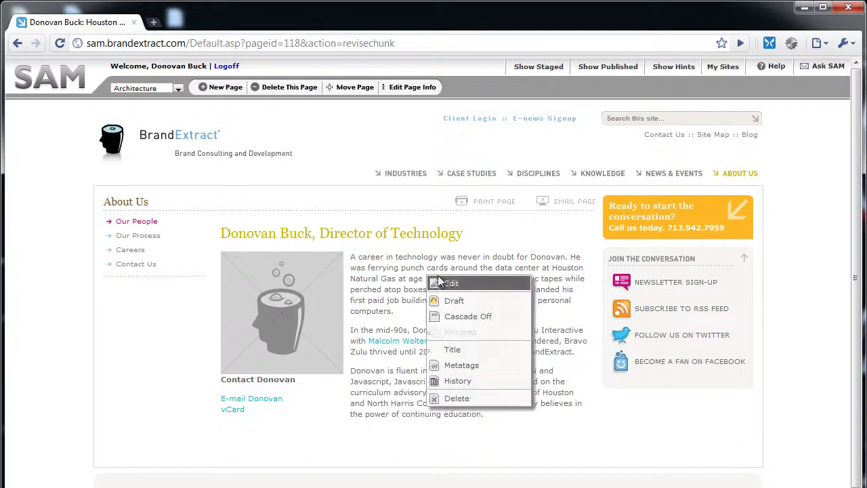
pyautogui.click(442, 282)
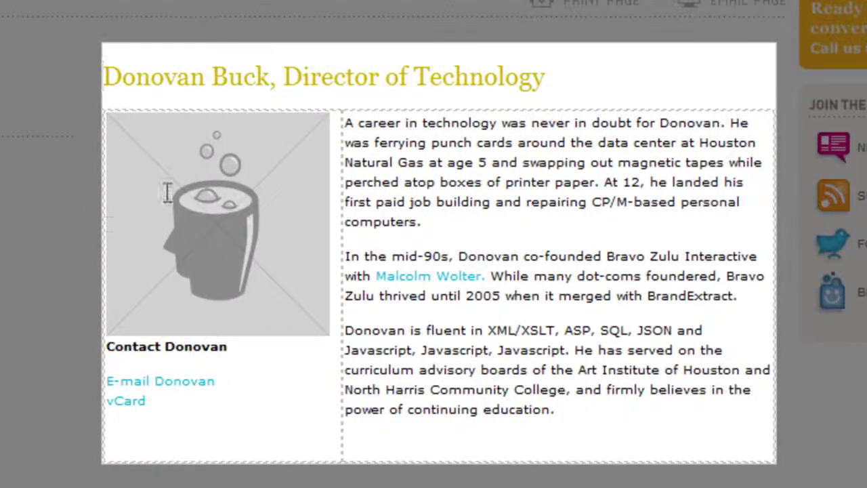
pyautogui.click(110, 346)
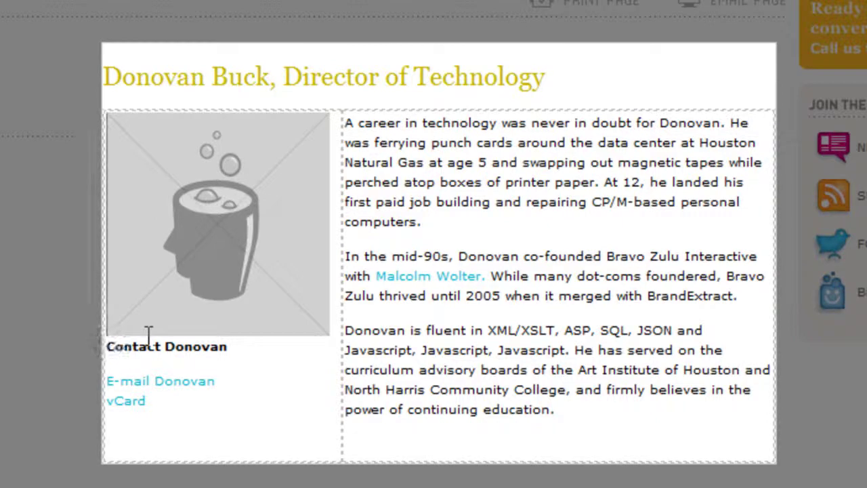
pyautogui.hotkey('shift', 'Down')
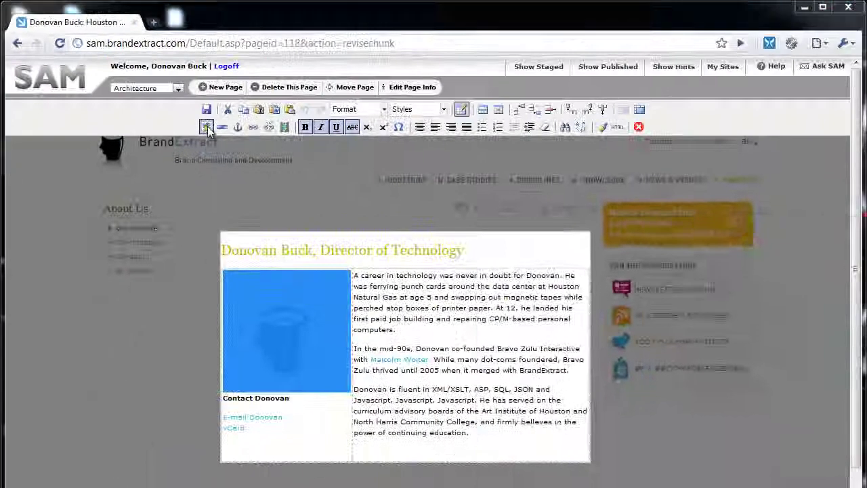
# Open the placeholder's image properties and the upload form for the AboutUs/FullHeads folder.
pyautogui.click(238, 148)
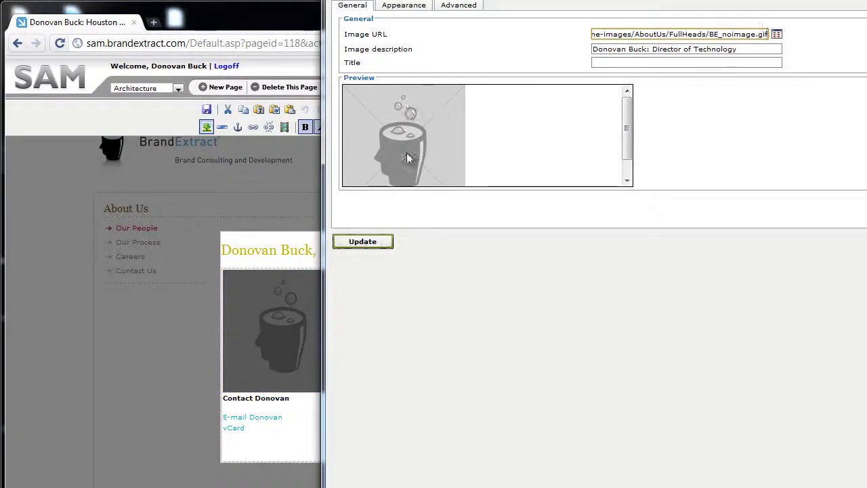
pyautogui.click(778, 35)
pyautogui.moveTo(741, 197); pyautogui.dragTo(591, 62)
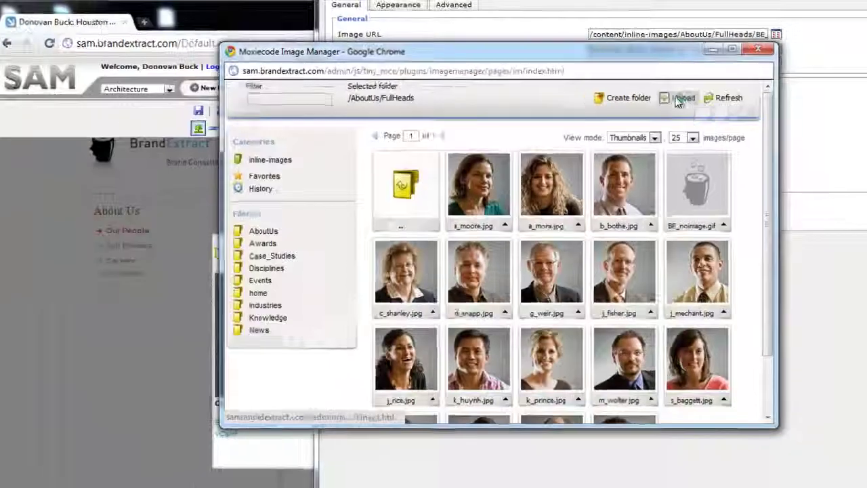
pyautogui.click(538, 168)
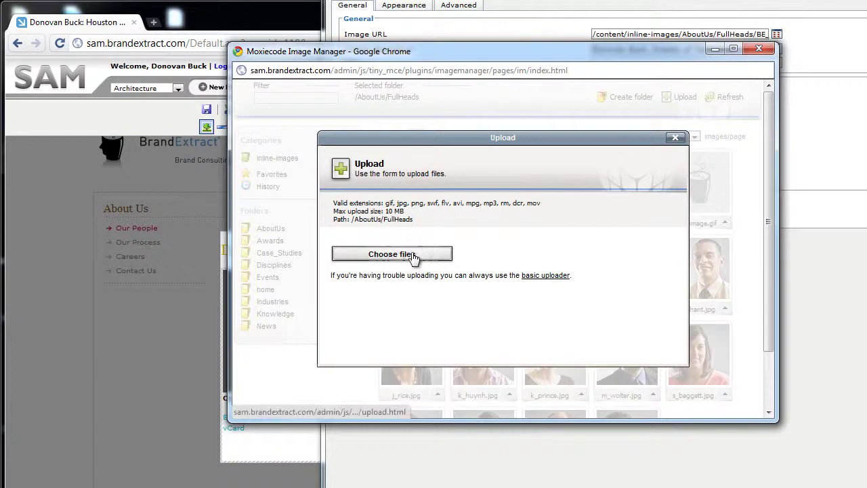
# Upload d_buck.jpg from the computer to the FullHeads folder.
pyautogui.click(411, 254)
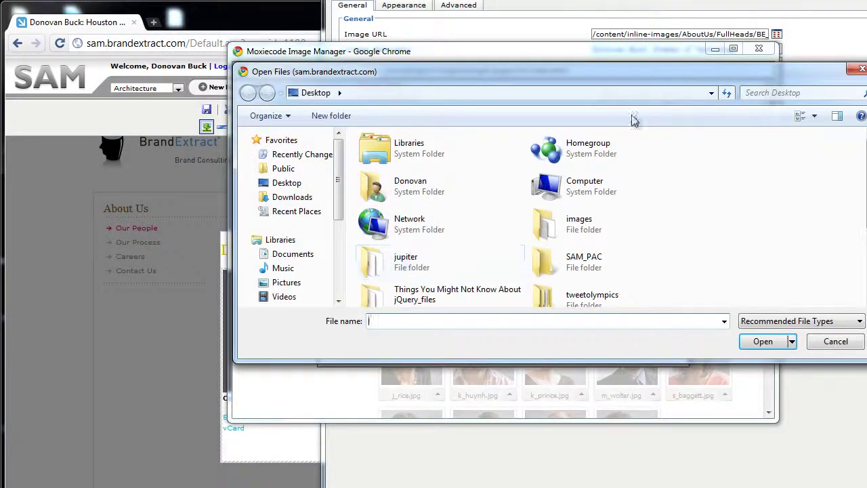
pyautogui.moveTo(681, 70); pyautogui.dragTo(557, 65)
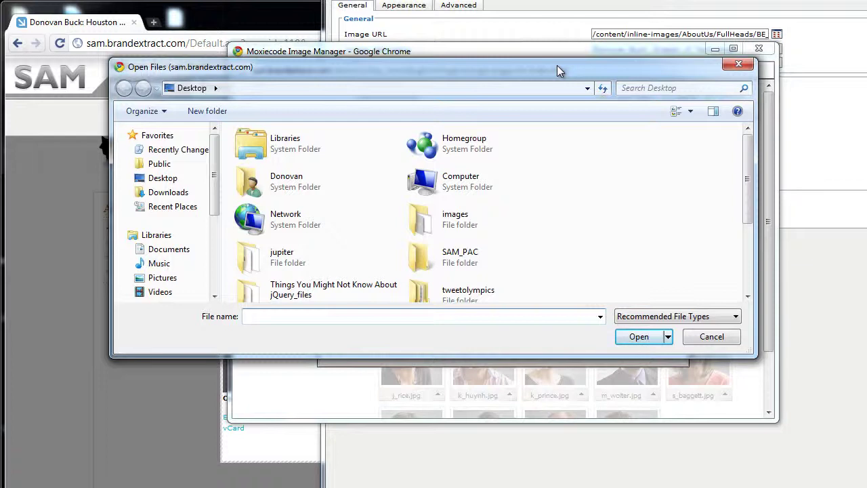
pyautogui.moveTo(747, 148); pyautogui.dragTo(743, 239)
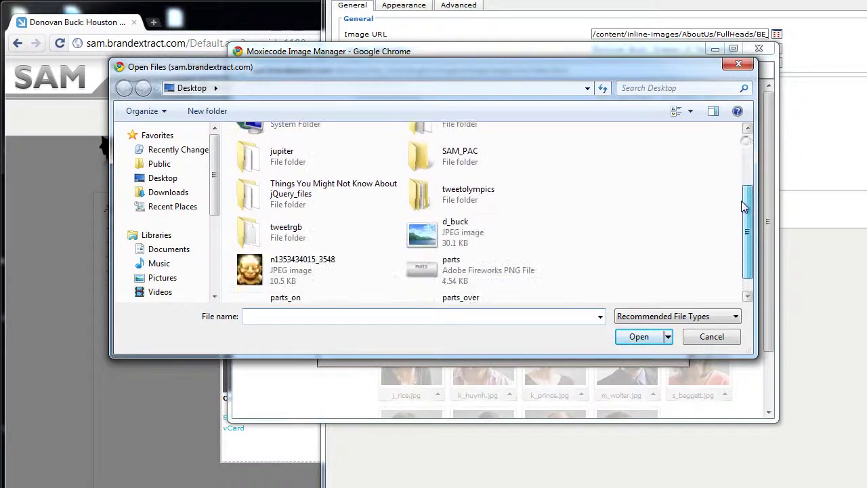
pyautogui.click(424, 218)
pyautogui.click(624, 337)
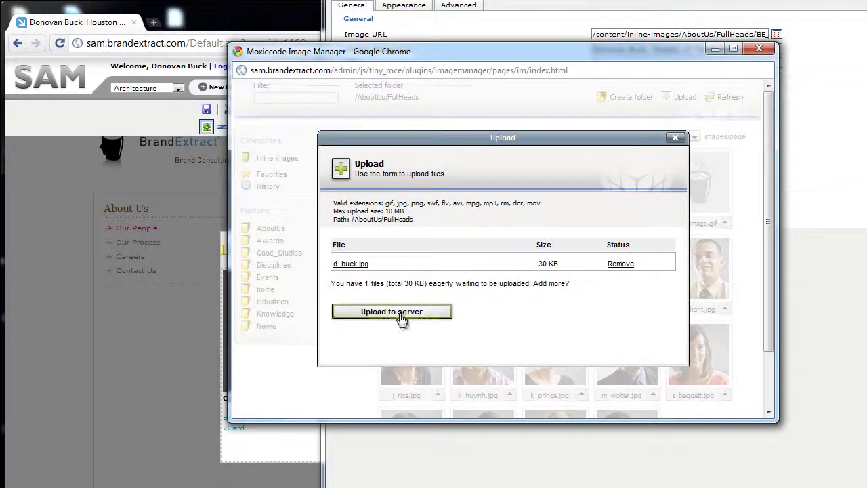
pyautogui.click(401, 312)
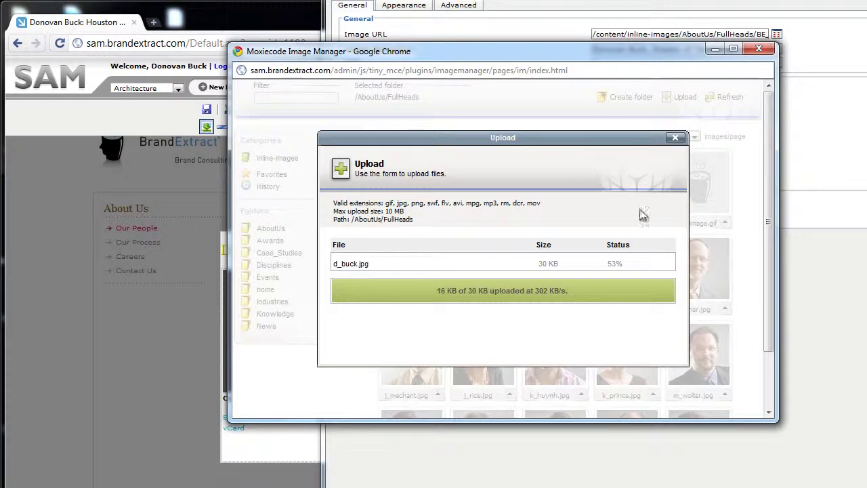
# Replace the placeholder with d_buck.jpg and save the bio page.
pyautogui.click(676, 138)
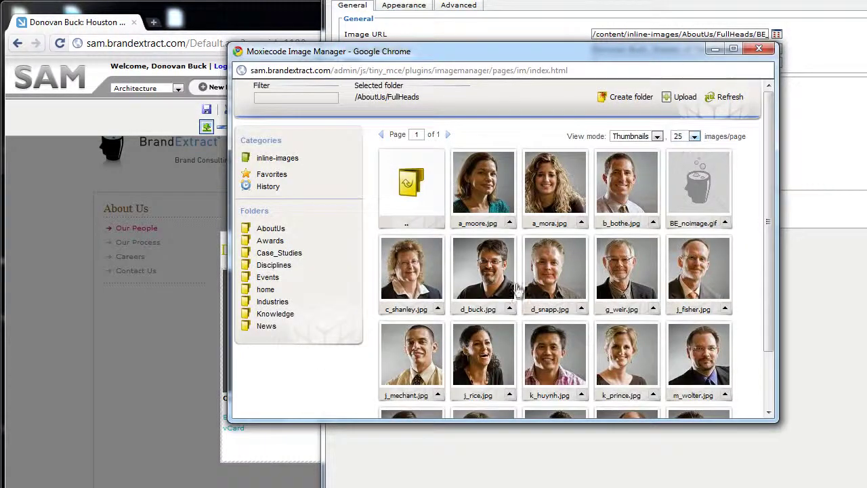
pyautogui.click(485, 278)
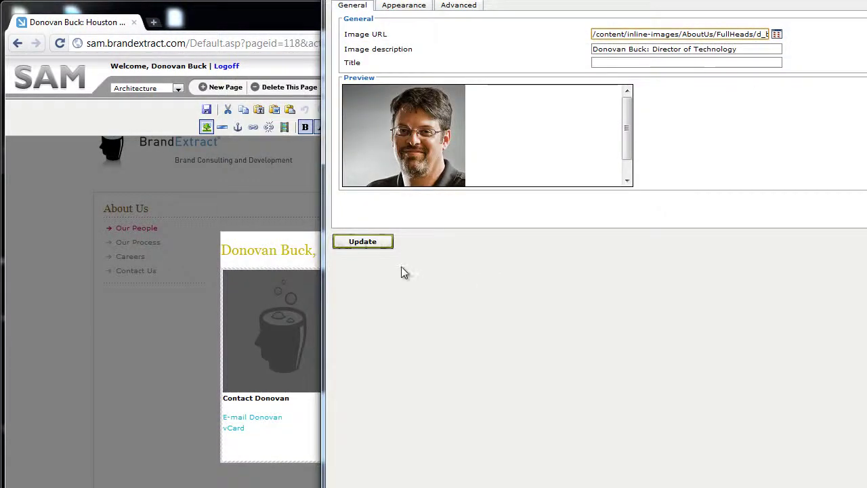
pyautogui.click(363, 242)
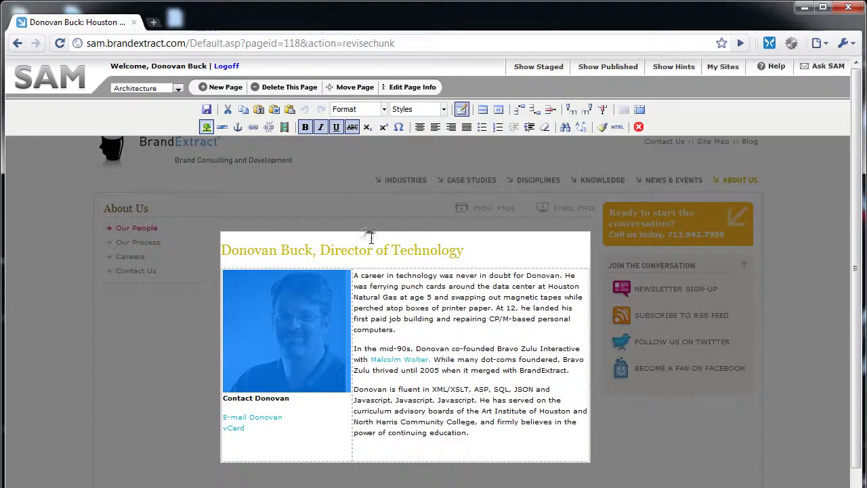
pyautogui.click(206, 110)
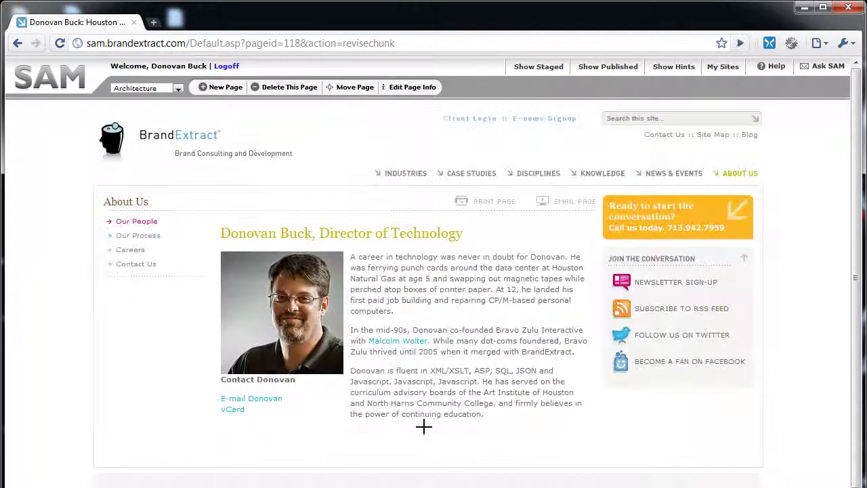